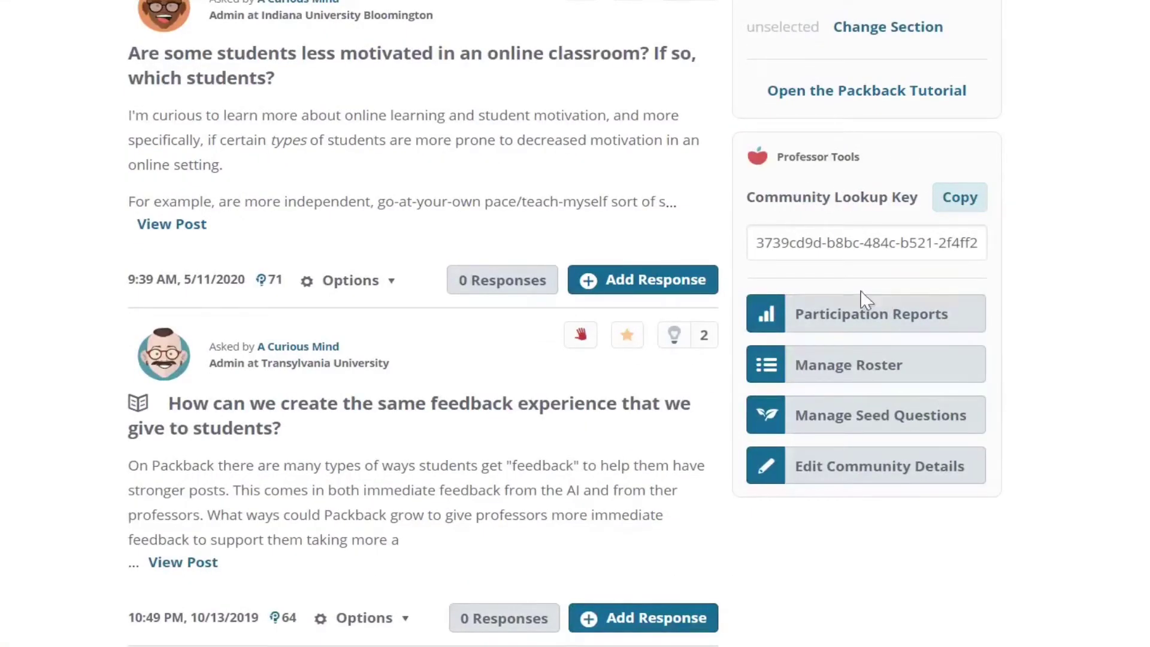
Open the community's Participation Reports page from Professor Tools and review its listing.
{"action": "left_click", "coordinate": [846, 331]}
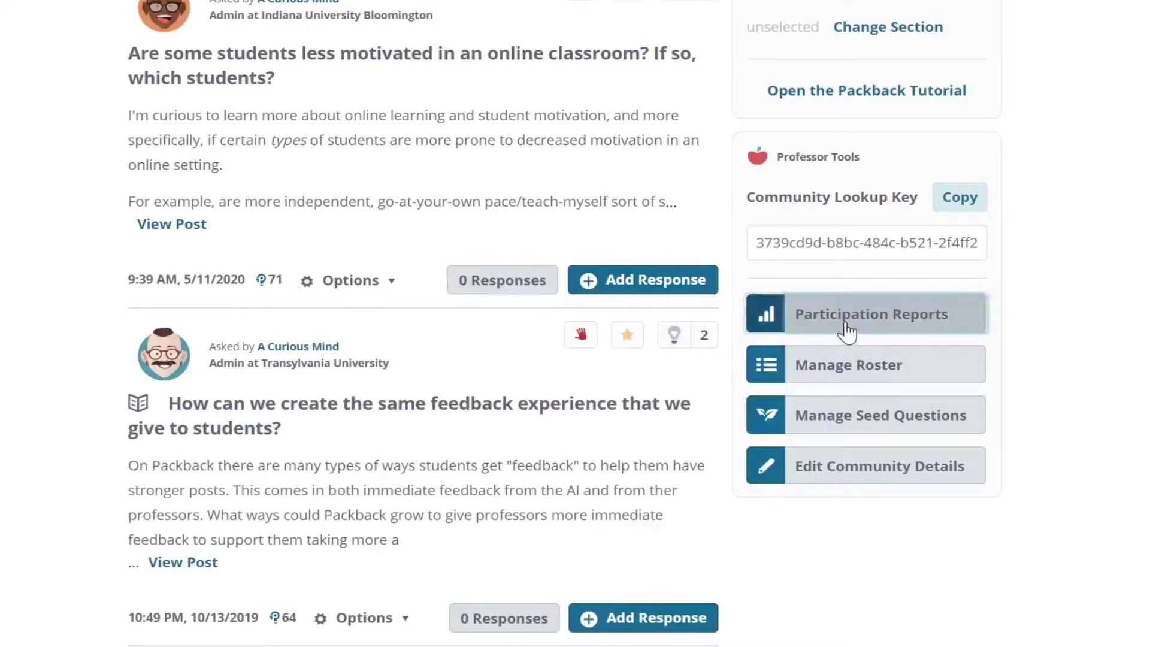
{"action": "scroll", "coordinate": [651, 247], "scroll_direction": "down", "scroll_amount": 7}
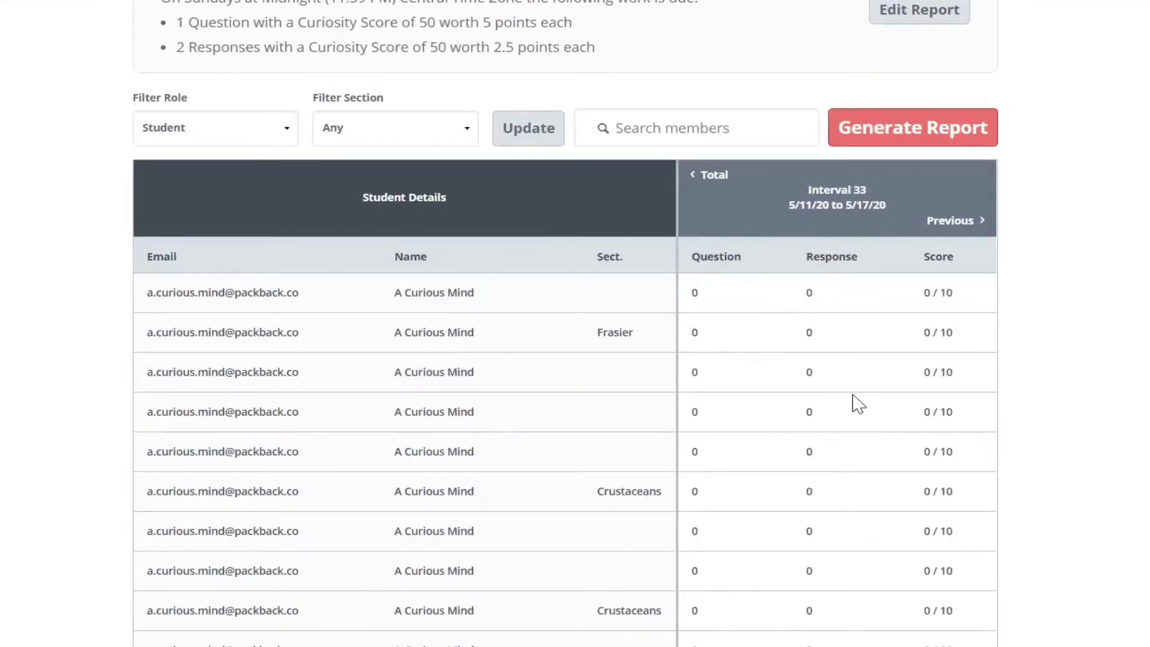
{"action": "scroll", "coordinate": [862, 398], "scroll_direction": "up", "scroll_amount": 2}
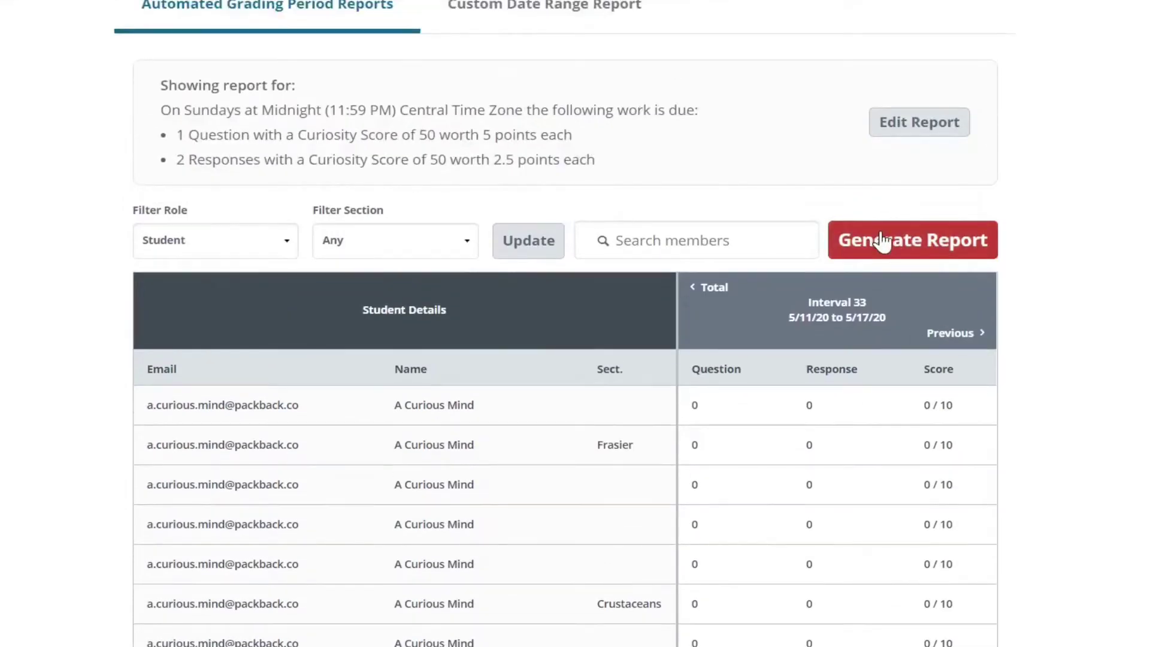
{"action": "scroll", "coordinate": [882, 241], "scroll_direction": "up", "scroll_amount": 4}
Set the report options to Interval 2 (10/7/19 - 10/13/19), section Any, LMS ID unchecked.
{"action": "left_click", "coordinate": [943, 465]}
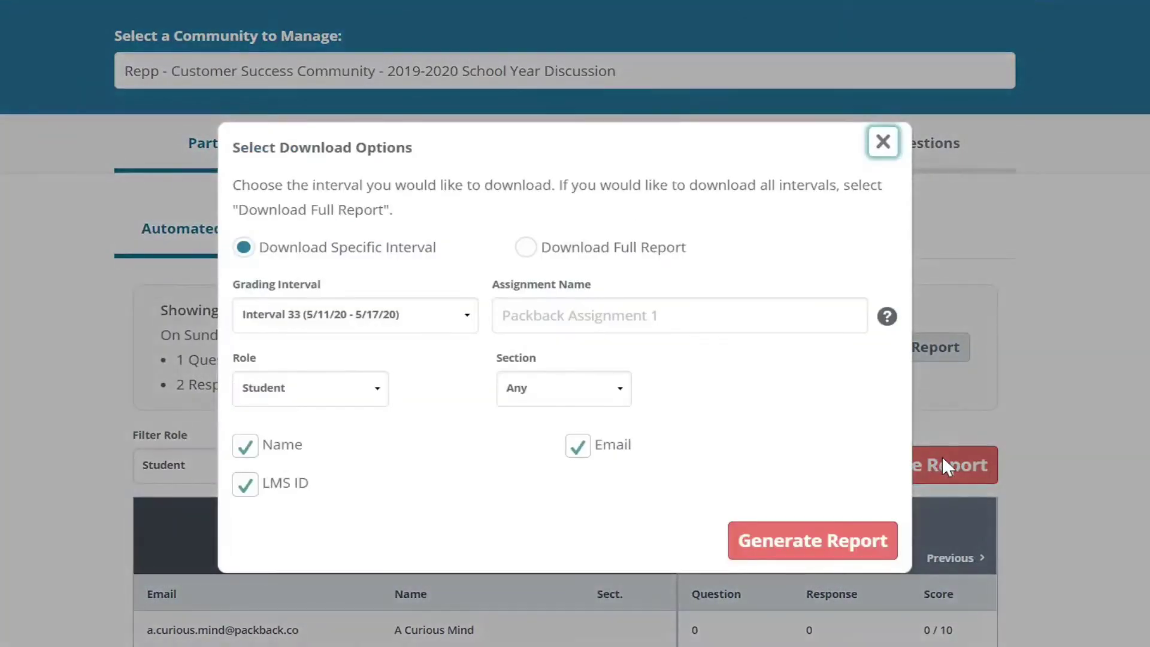
{"action": "left_click", "coordinate": [442, 327]}
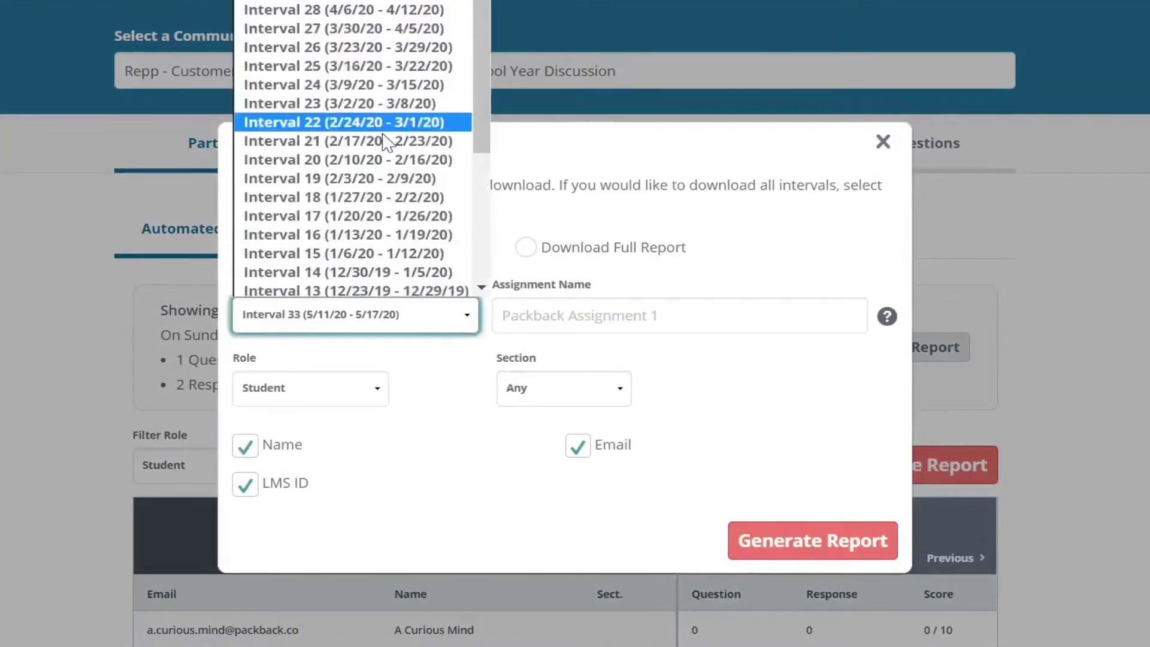
{"action": "scroll", "coordinate": [386, 142], "scroll_direction": "down", "scroll_amount": 4}
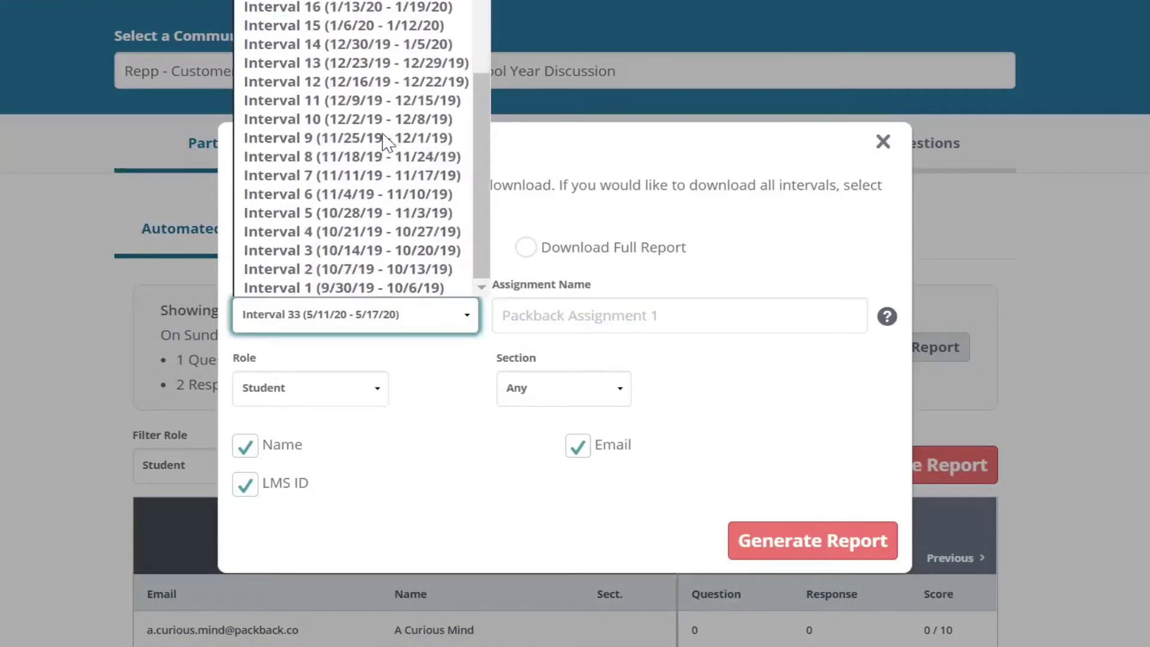
{"action": "left_click", "coordinate": [366, 270]}
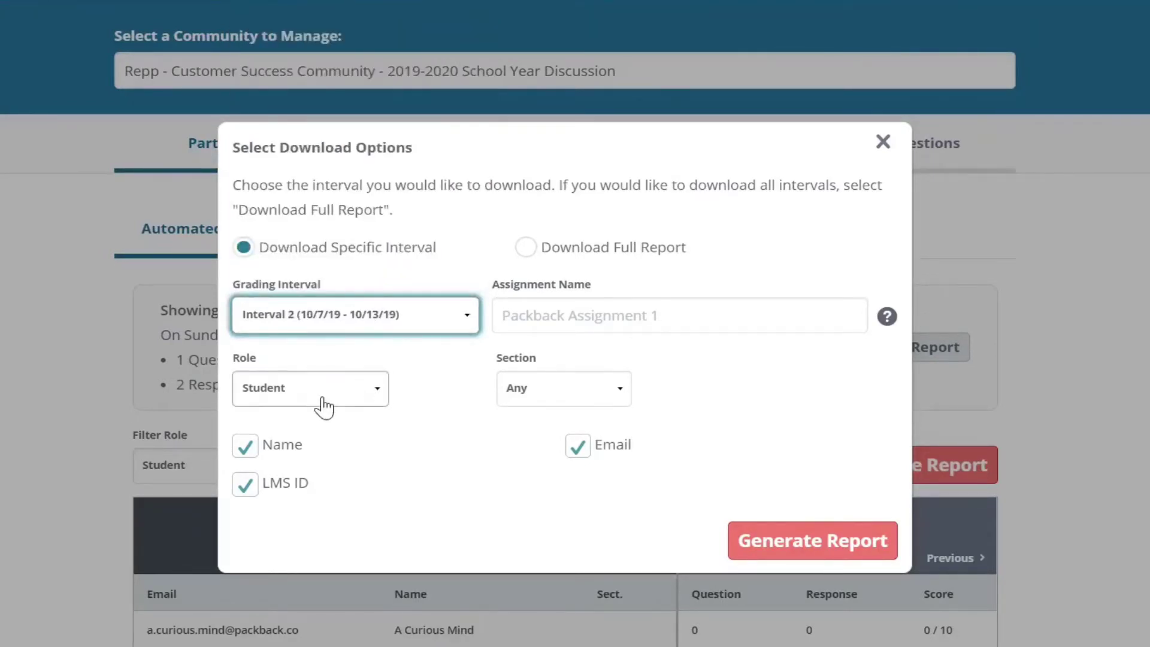
{"action": "left_click", "coordinate": [557, 401]}
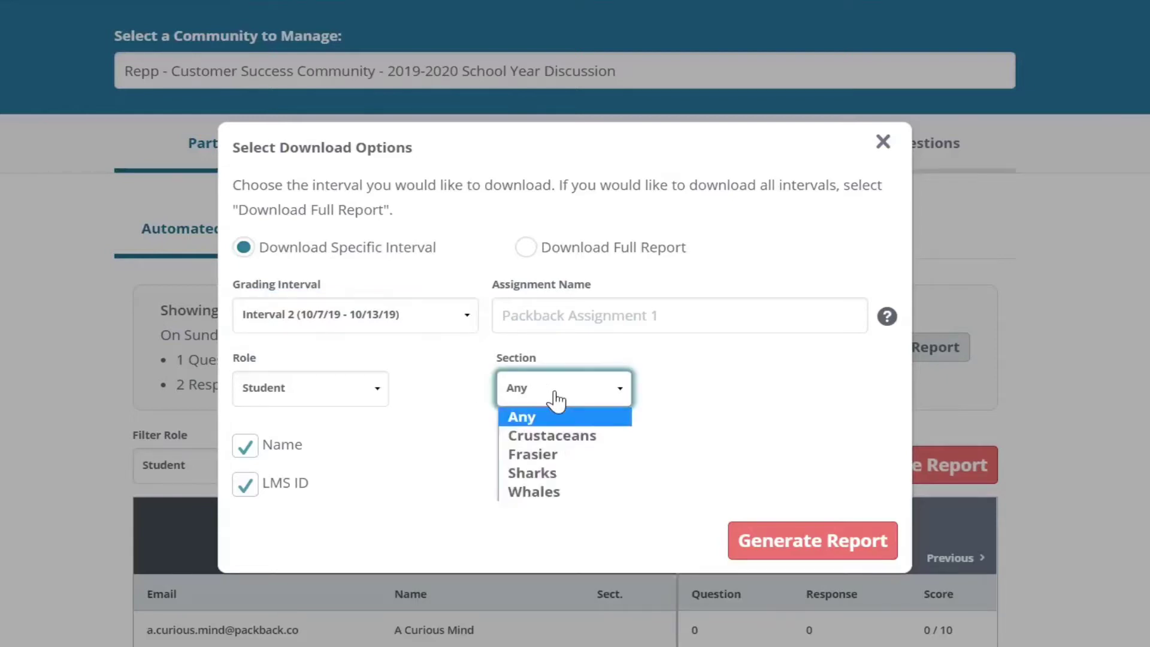
{"action": "left_click", "coordinate": [556, 401]}
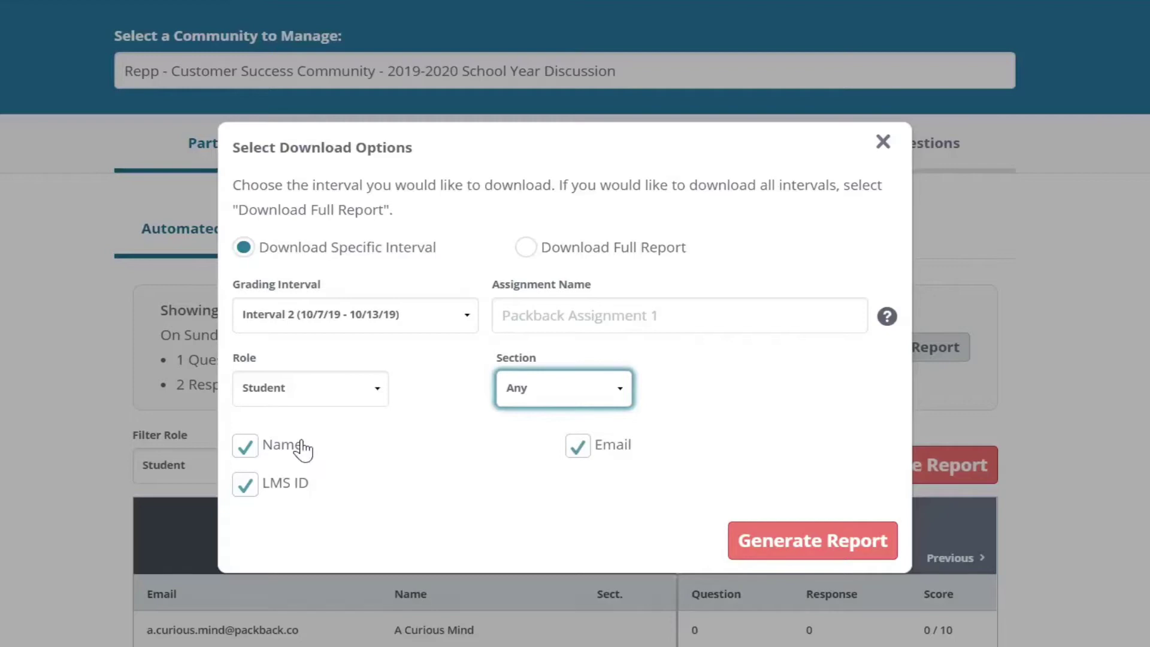
{"action": "left_click", "coordinate": [247, 487]}
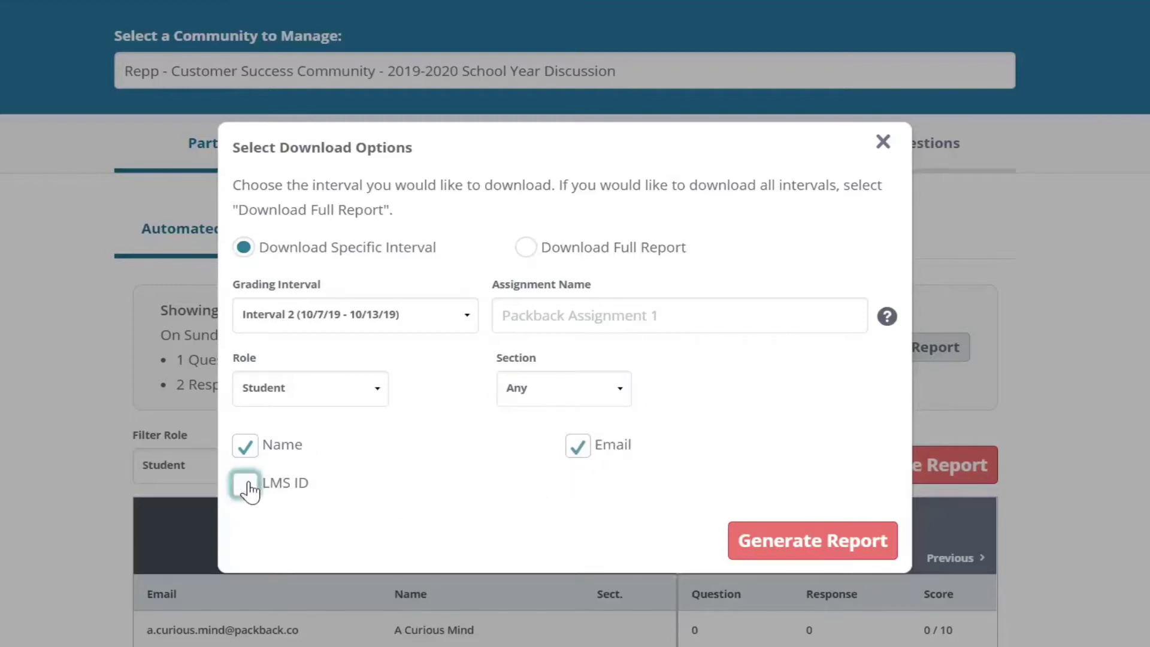
Generate the Interval 2 report and download the ready CSV from its notification.
{"action": "left_click", "coordinate": [793, 542]}
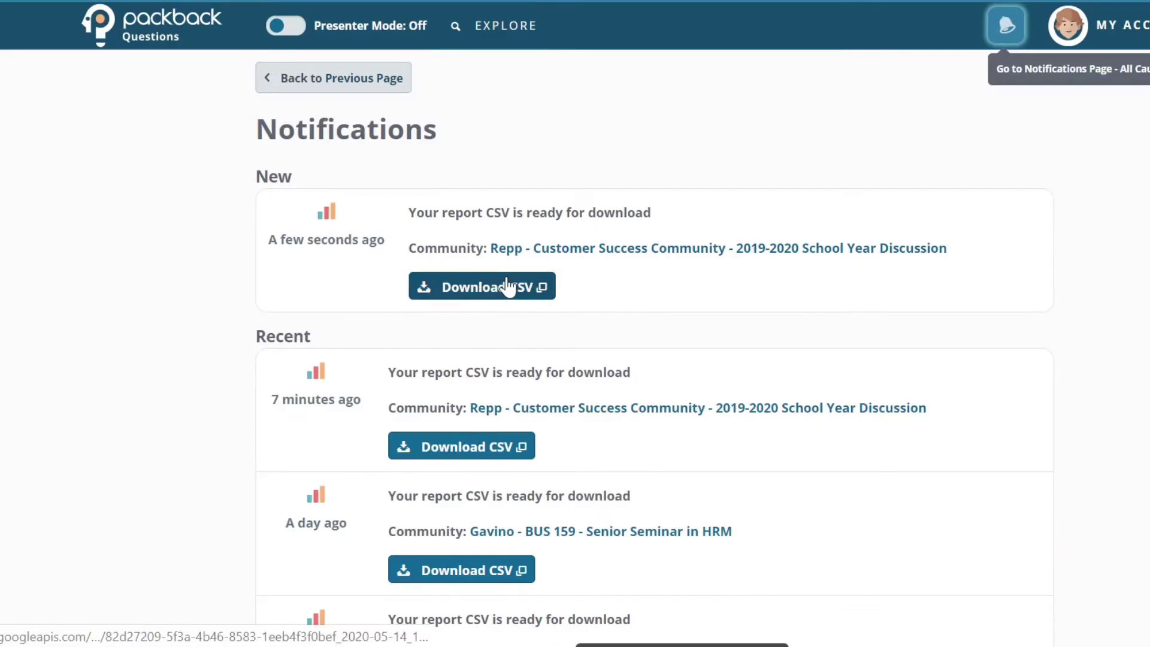
{"action": "left_click", "coordinate": [507, 286]}
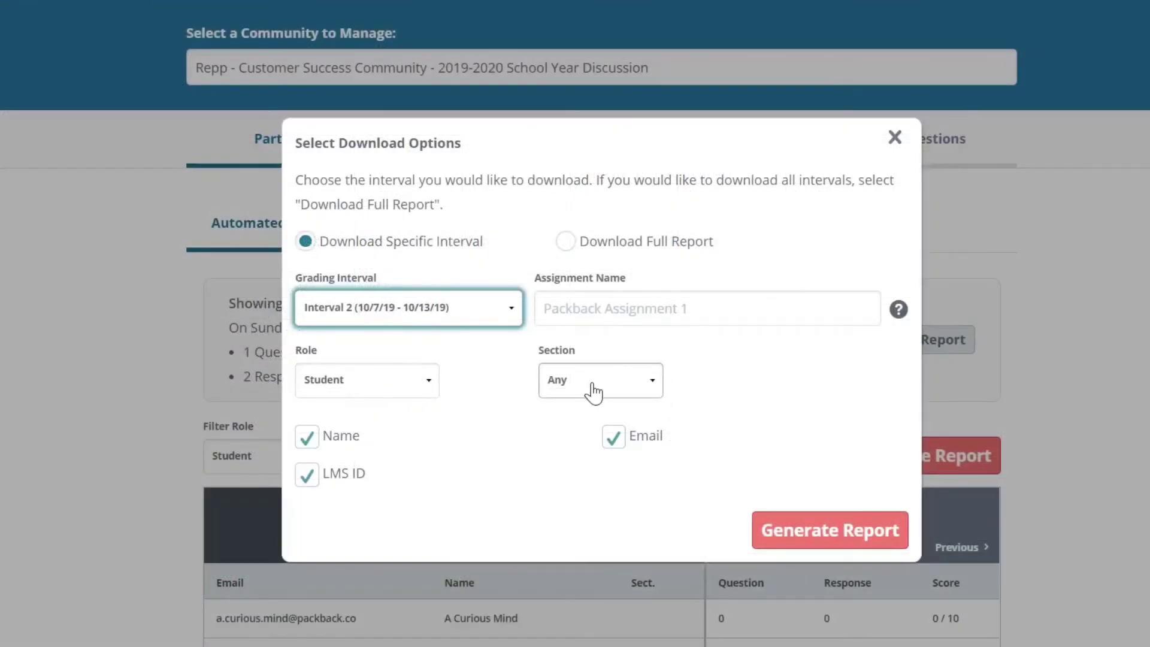
Regenerate the Interval 2 report with section Any and LMS ID unchecked.
{"action": "left_click", "coordinate": [594, 393]}
{"action": "left_click", "coordinate": [593, 393]}
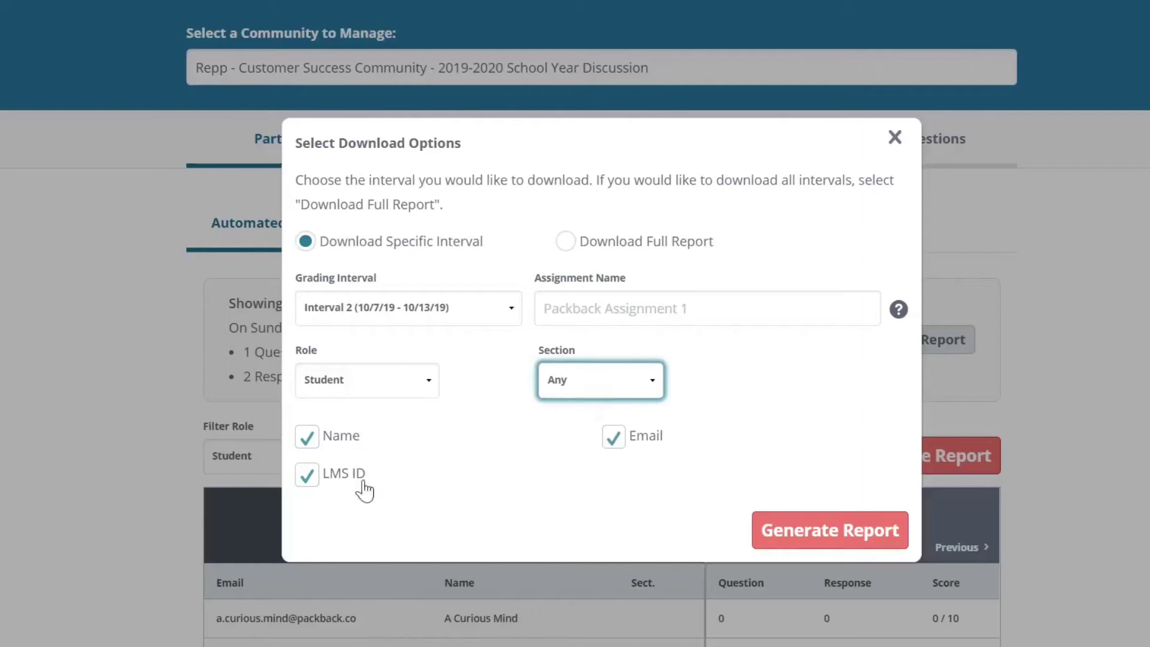
{"action": "left_click", "coordinate": [307, 475]}
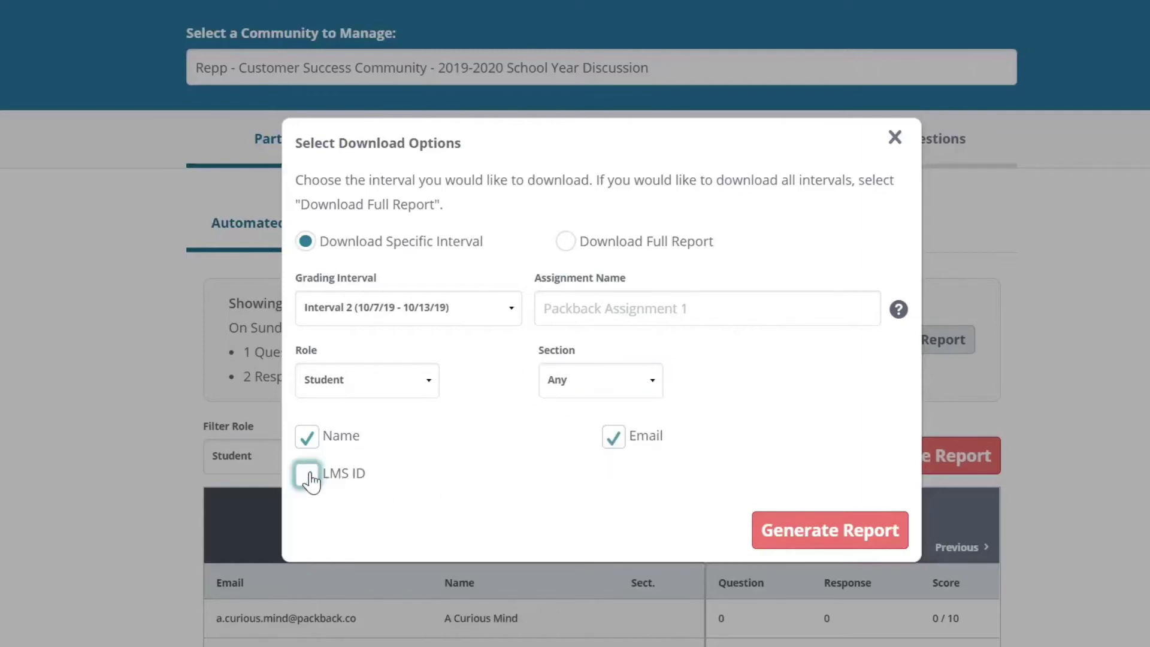
{"action": "left_click", "coordinate": [810, 532]}
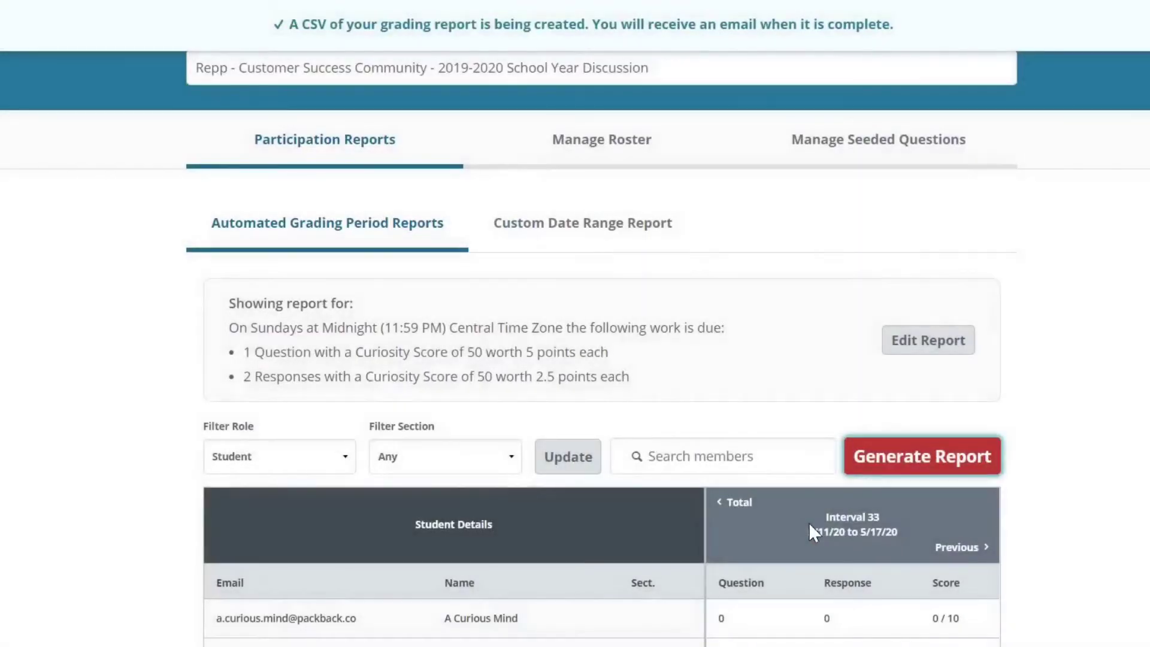
Download the newly ready report CSV from the Notifications page.
{"action": "scroll", "coordinate": [606, 310], "scroll_direction": "up", "scroll_amount": 2}
{"action": "scroll", "coordinate": [607, 311], "scroll_direction": "up", "scroll_amount": 1}
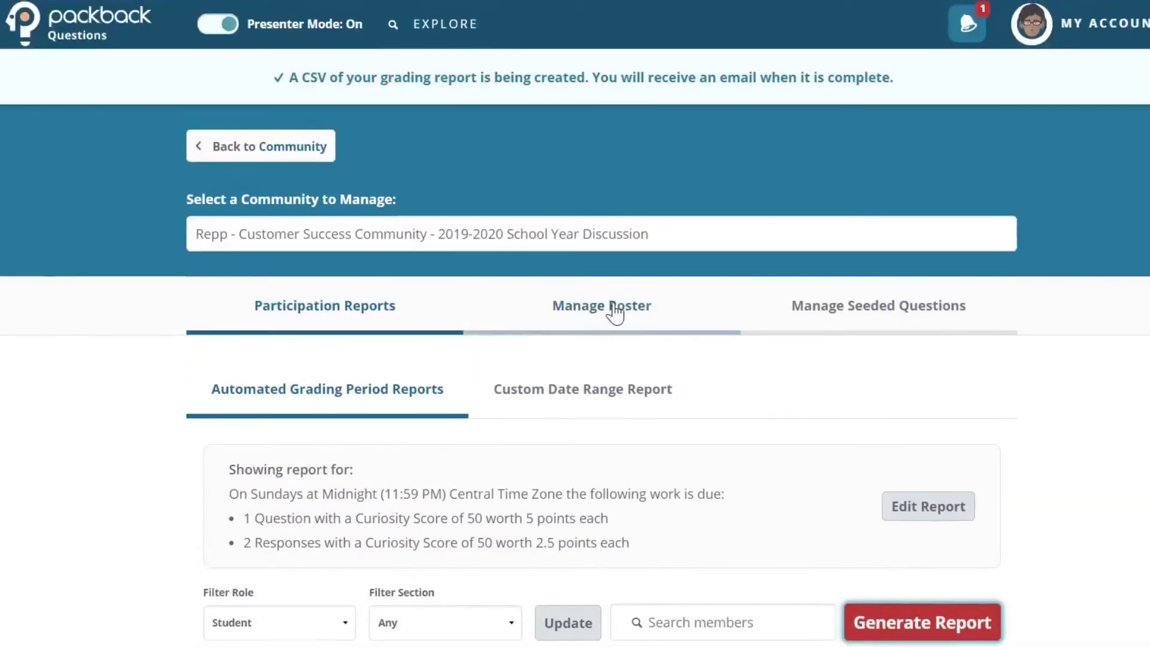
{"action": "left_click", "coordinate": [969, 36]}
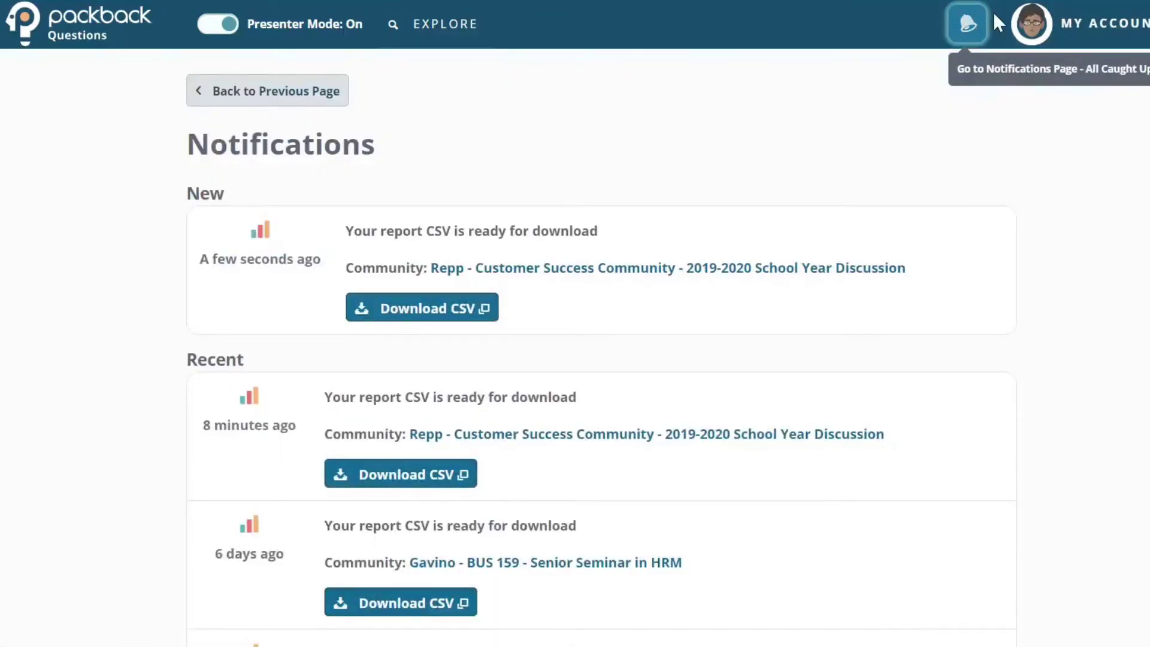
{"action": "left_click", "coordinate": [472, 309]}
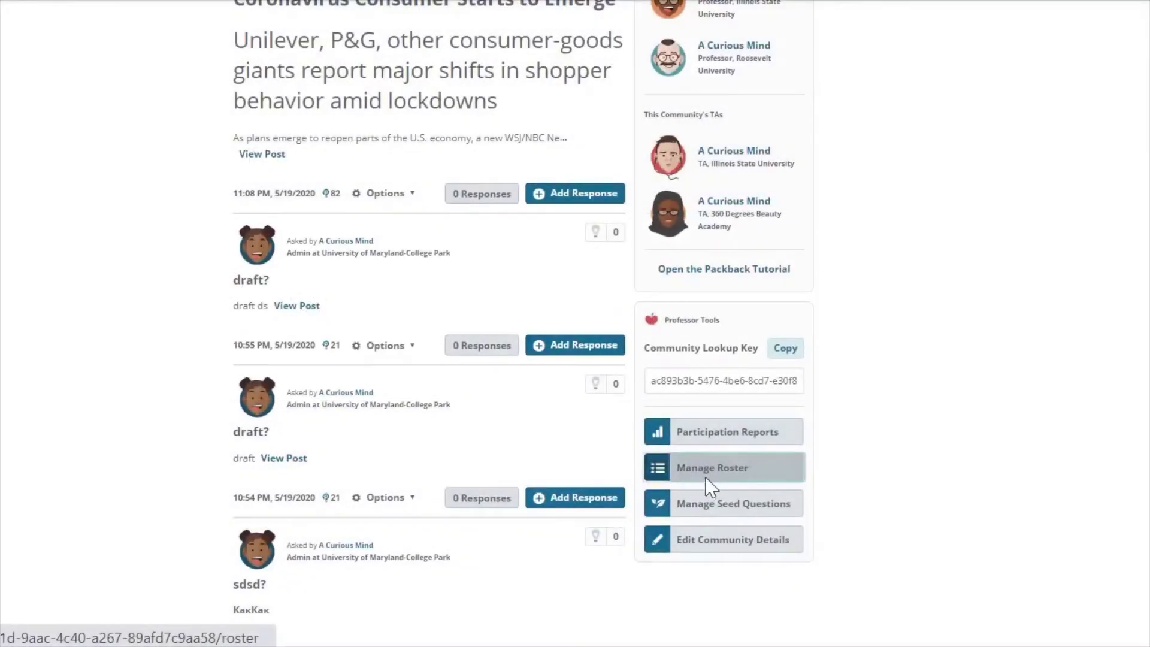
Open the Manage Roster tab showing the test community's members and LMS IDs.
{"action": "left_click", "coordinate": [706, 477]}
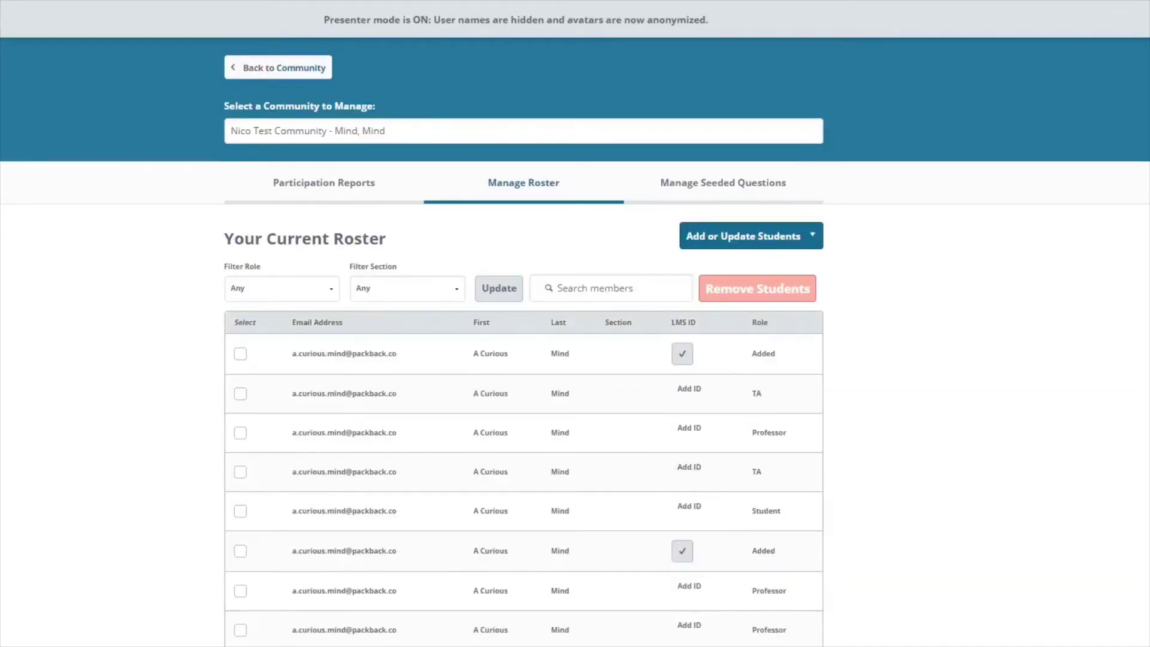
Select the TA in the second roster row and request their removal with Remove Students.
{"action": "left_click", "coordinate": [240, 395]}
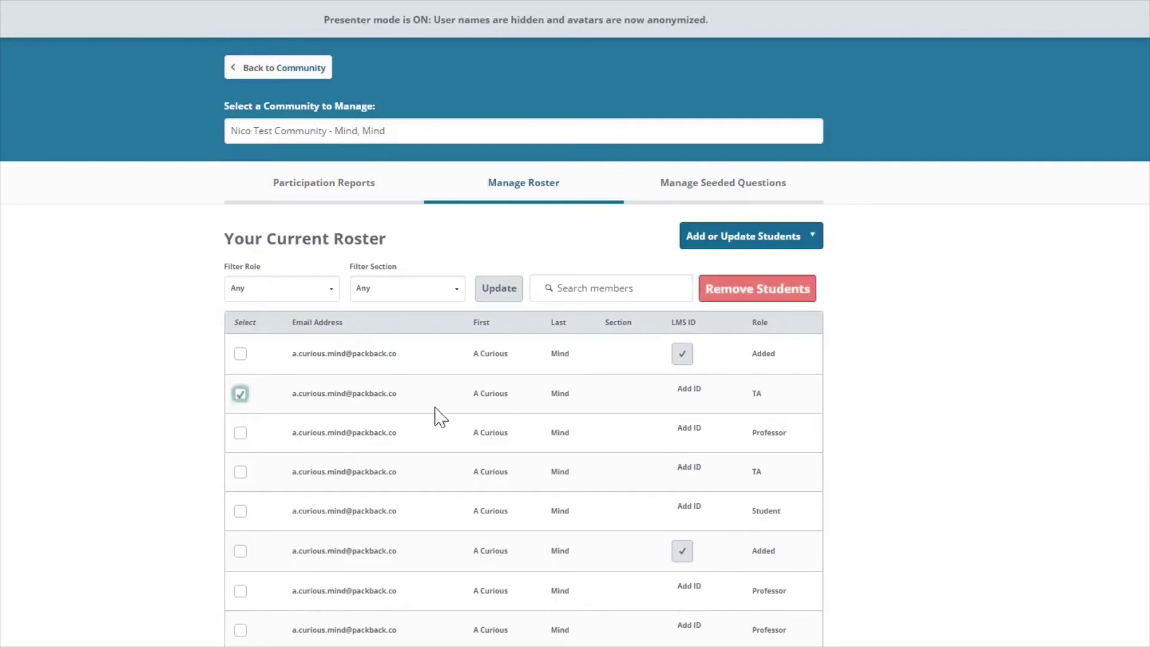
{"action": "left_click", "coordinate": [752, 293]}
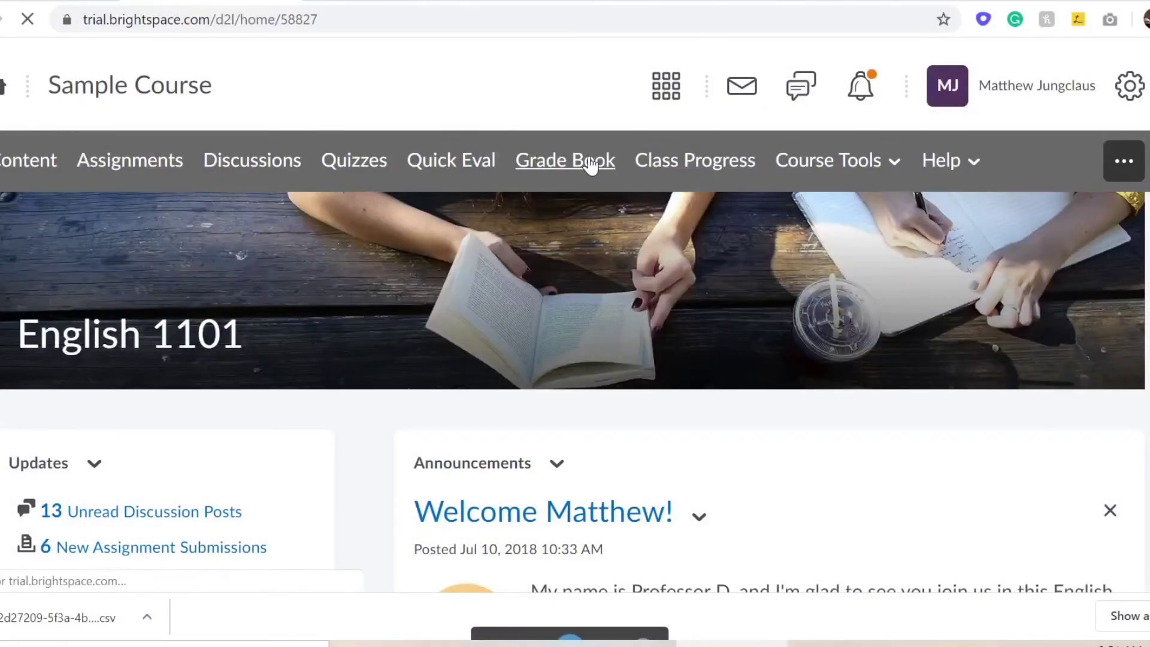
Export the English 1101 Grade Book to CSV with Packback > Week One checked.
{"action": "left_click", "coordinate": [590, 162]}
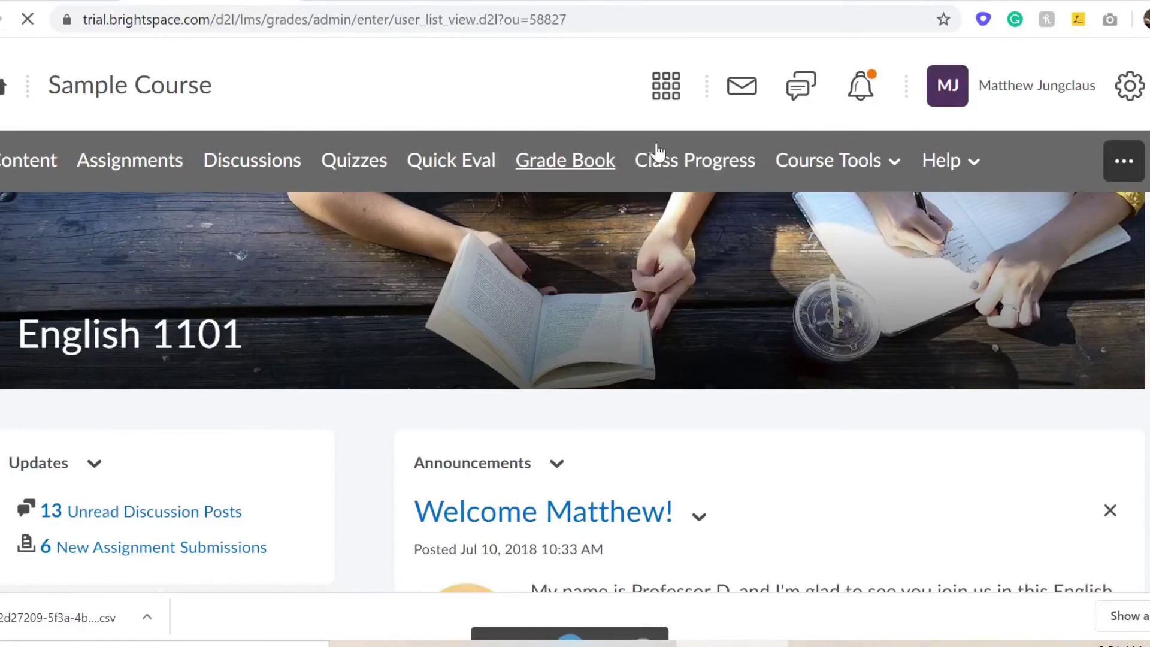
{"action": "scroll", "coordinate": [766, 247], "scroll_direction": "down", "scroll_amount": 3}
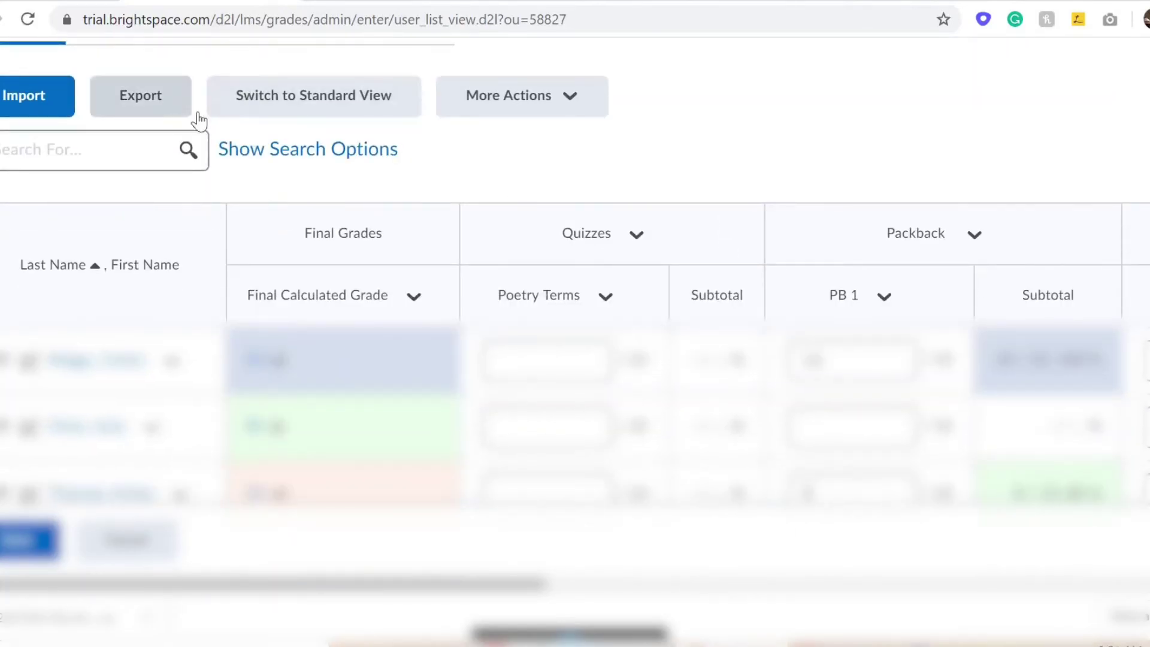
{"action": "left_click", "coordinate": [164, 109]}
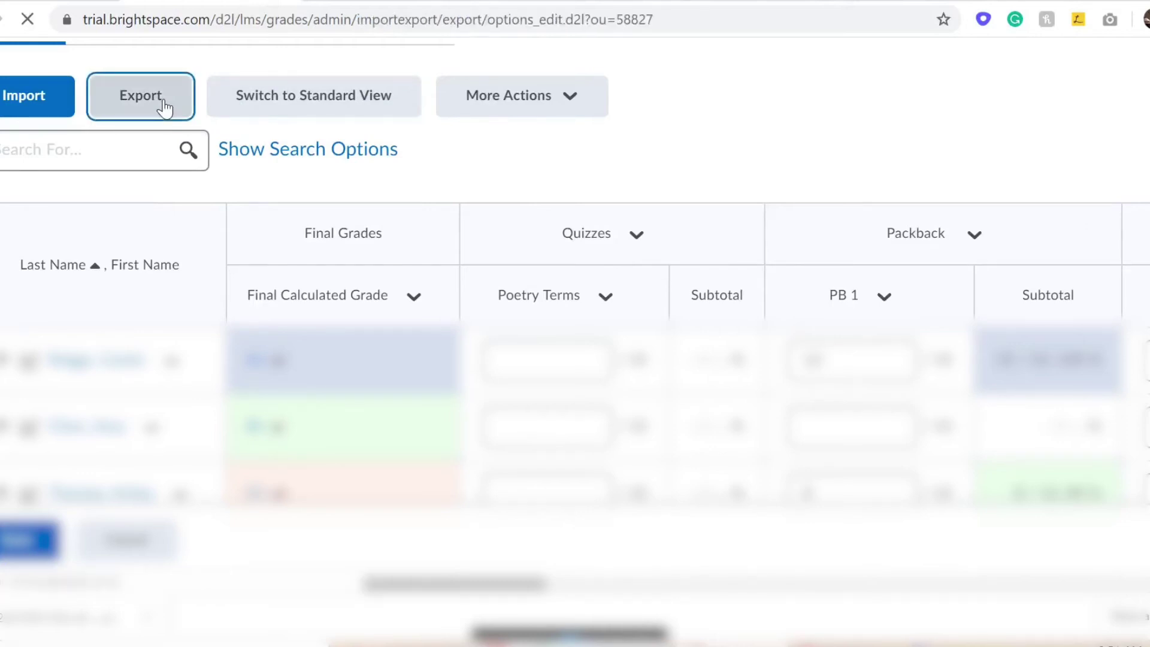
{"action": "scroll", "coordinate": [170, 118], "scroll_direction": "down", "scroll_amount": 10}
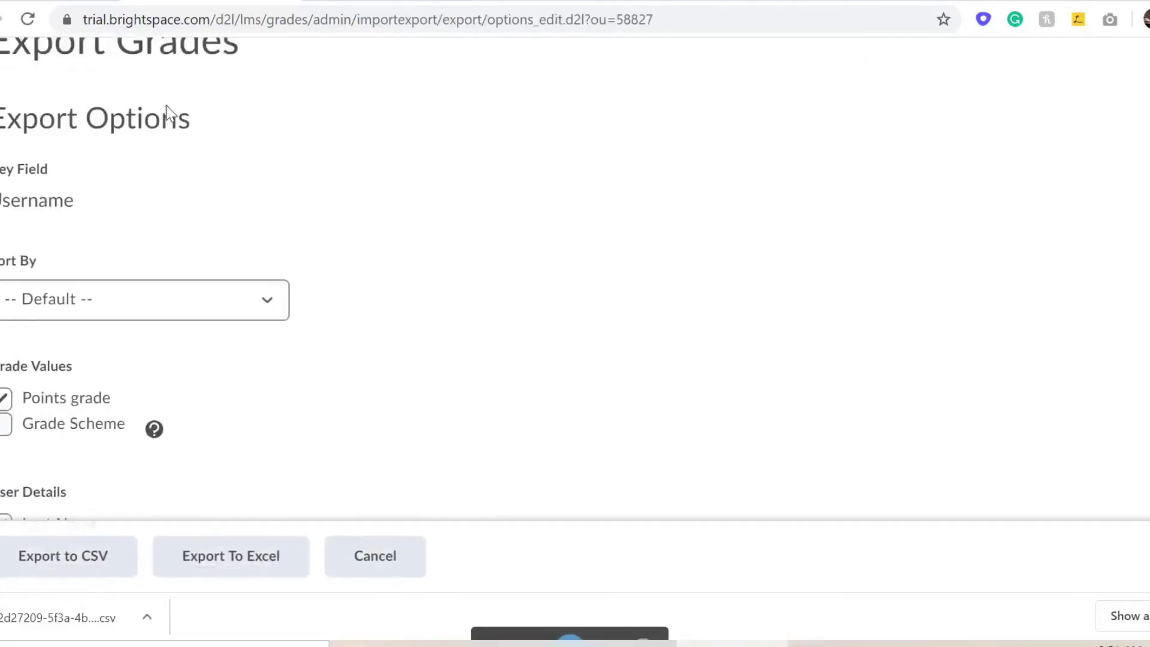
{"action": "scroll", "coordinate": [171, 121], "scroll_direction": "down", "scroll_amount": 7}
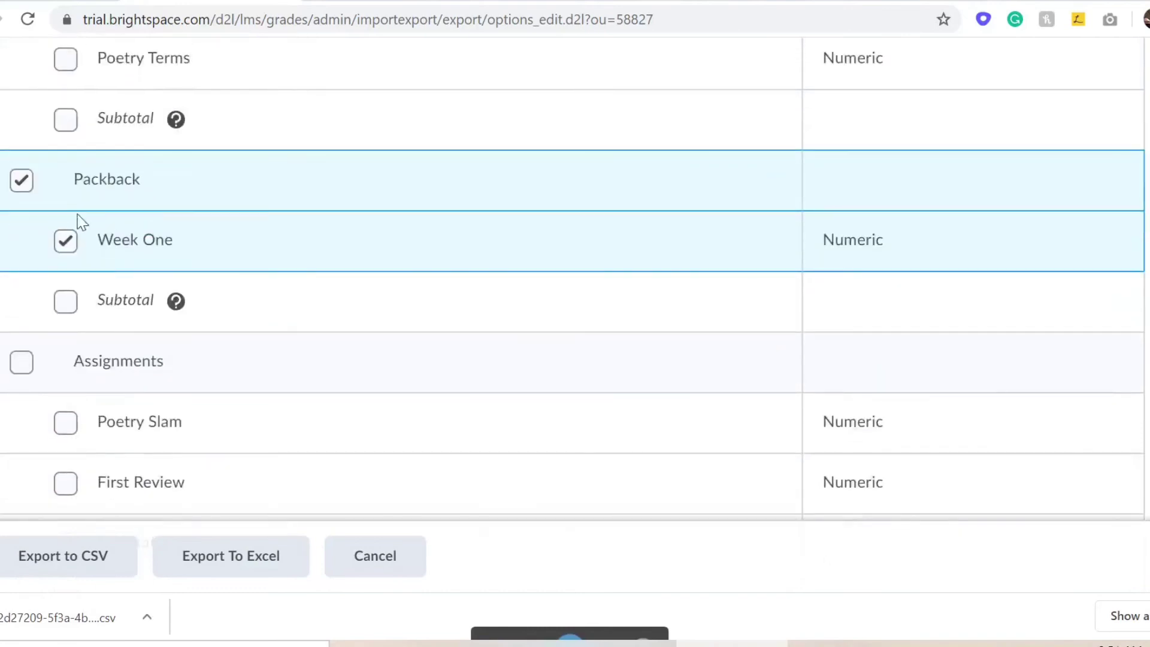
{"action": "scroll", "coordinate": [119, 242], "scroll_direction": "down", "scroll_amount": 6}
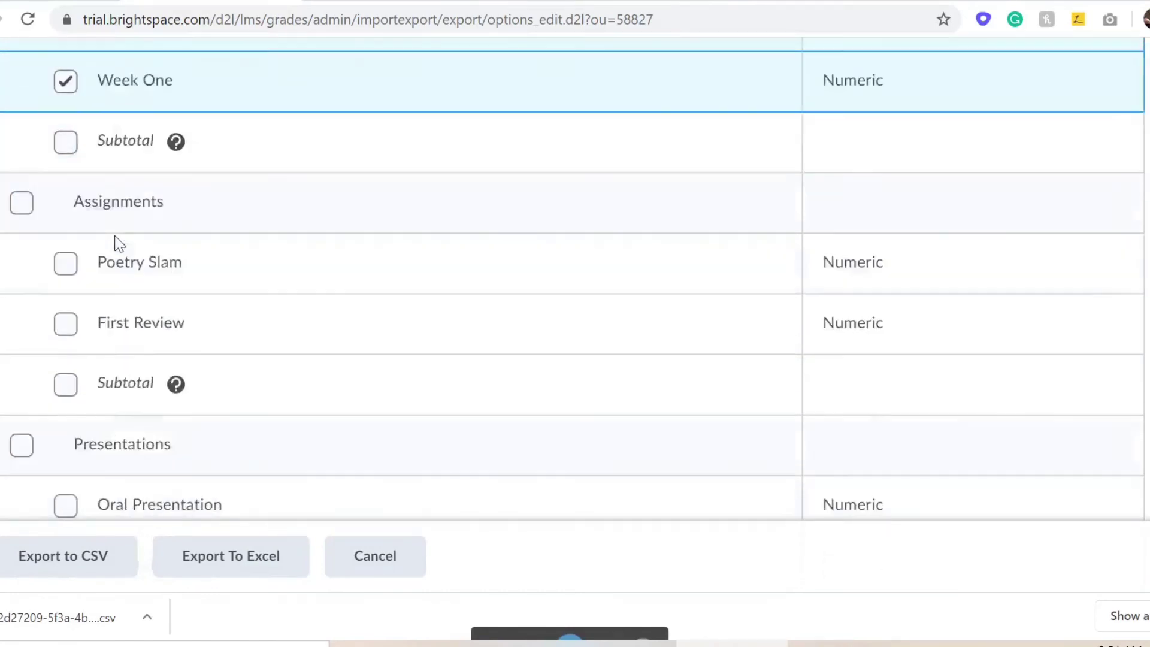
{"action": "scroll", "coordinate": [129, 228], "scroll_direction": "up", "scroll_amount": 6}
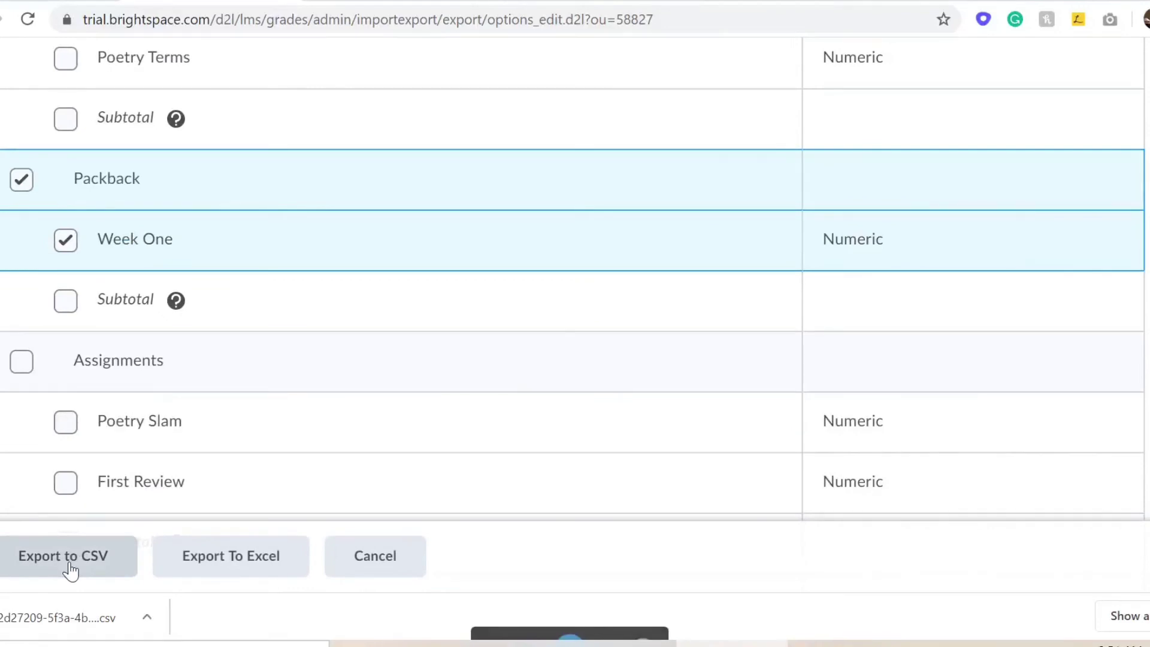
{"action": "left_click", "coordinate": [70, 569]}
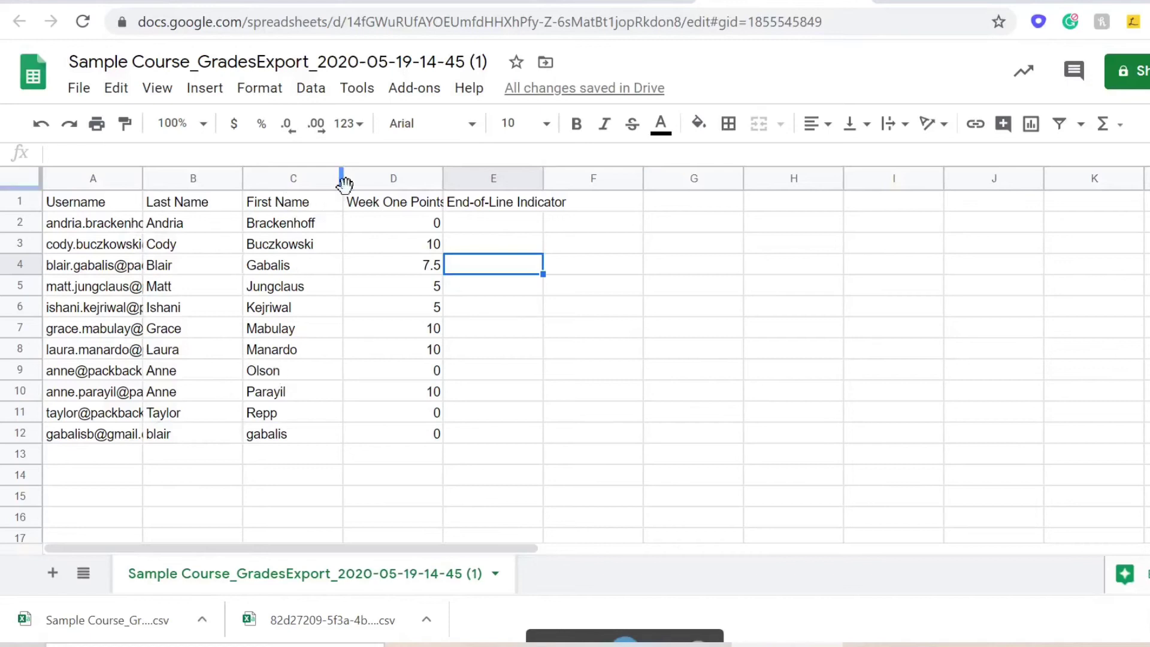
Copy the Score column J from the Packback Participation Report.
{"action": "left_click", "coordinate": [594, 21]}
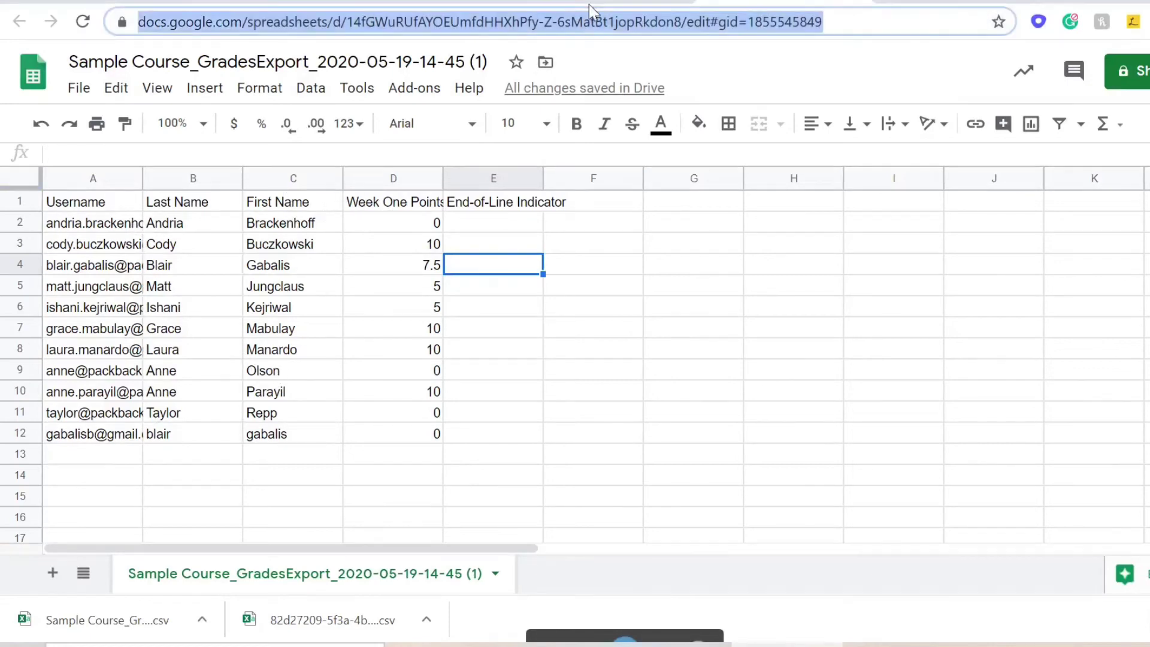
{"action": "left_click", "coordinate": [599, 4]}
{"action": "right_click", "coordinate": [987, 297]}
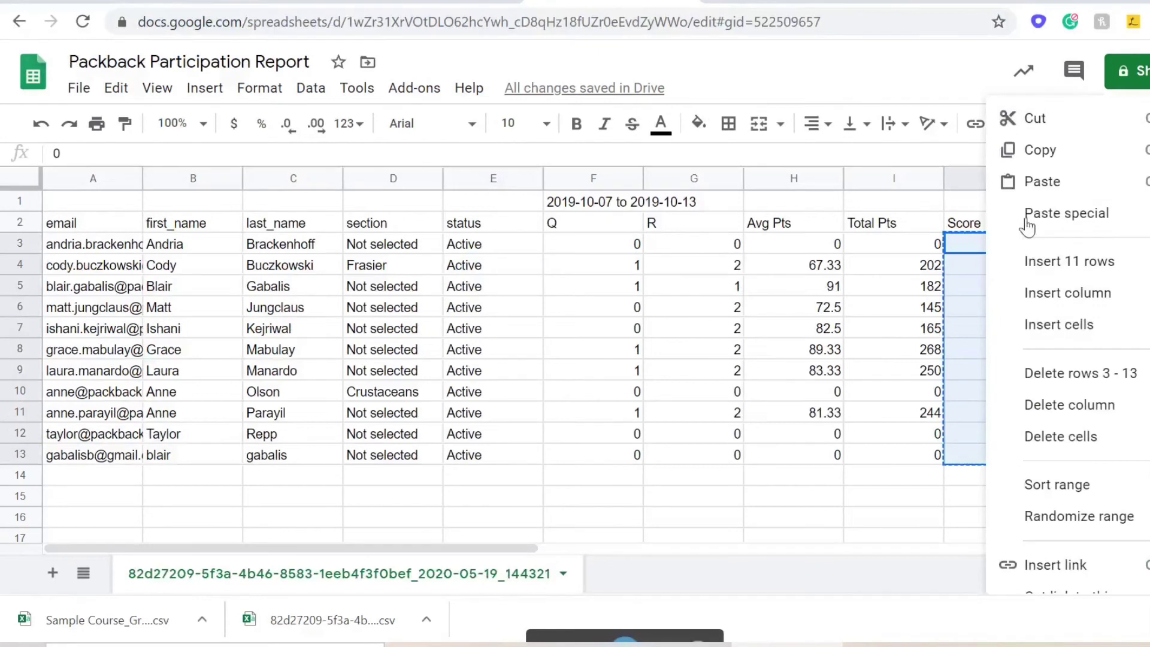
{"action": "left_click", "coordinate": [1018, 149]}
Replace Week One Points D2:D12 in GradesExport with the pasted Packback scores.
{"action": "left_click", "coordinate": [449, 5]}
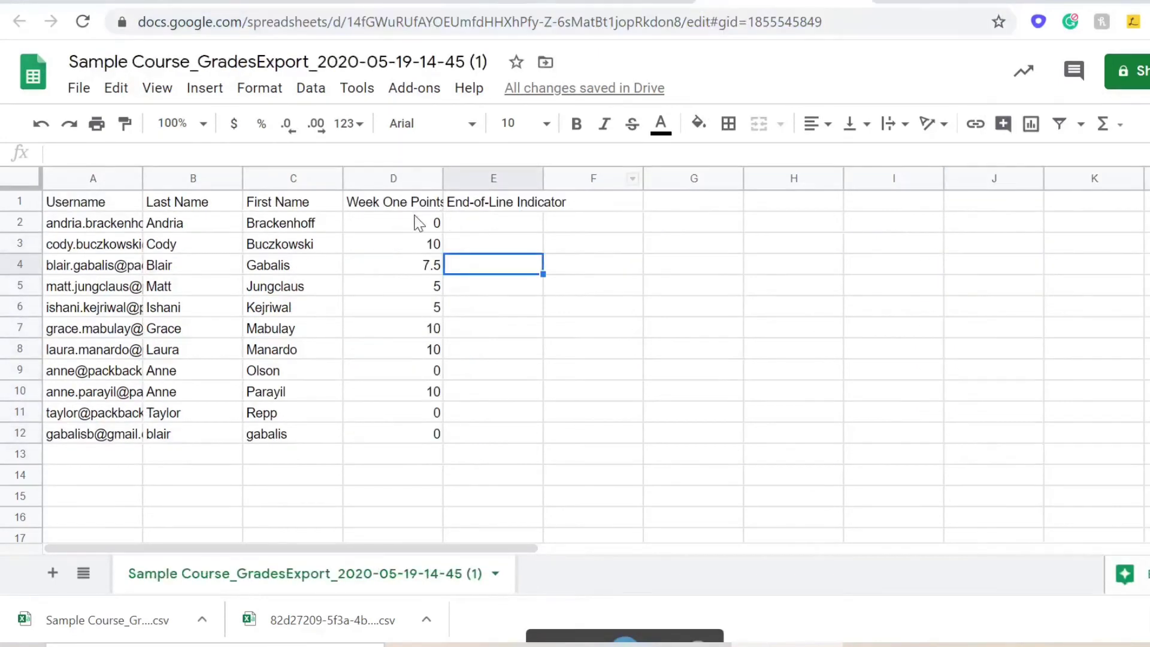
{"action": "left_click", "coordinate": [441, 223]}
{"action": "left_click", "coordinate": [418, 440], "text": "shift"}
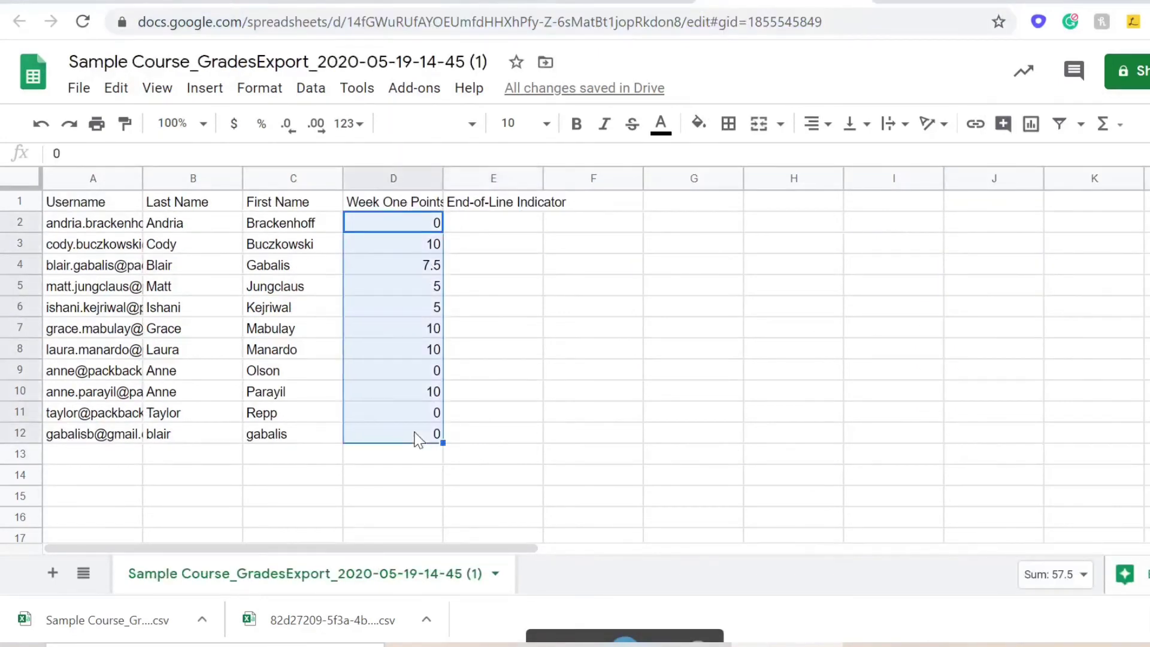
{"action": "key", "text": "Delete"}
{"action": "left_click", "coordinate": [376, 228]}
{"action": "right_click", "coordinate": [376, 228]}
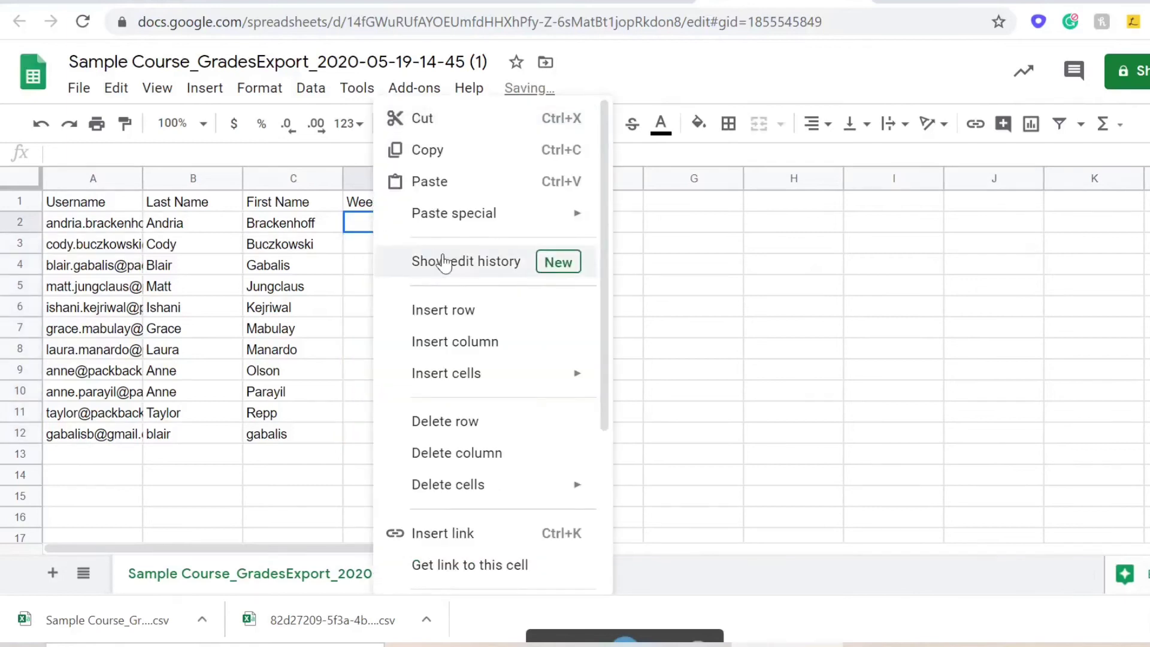
{"action": "left_click", "coordinate": [449, 181]}
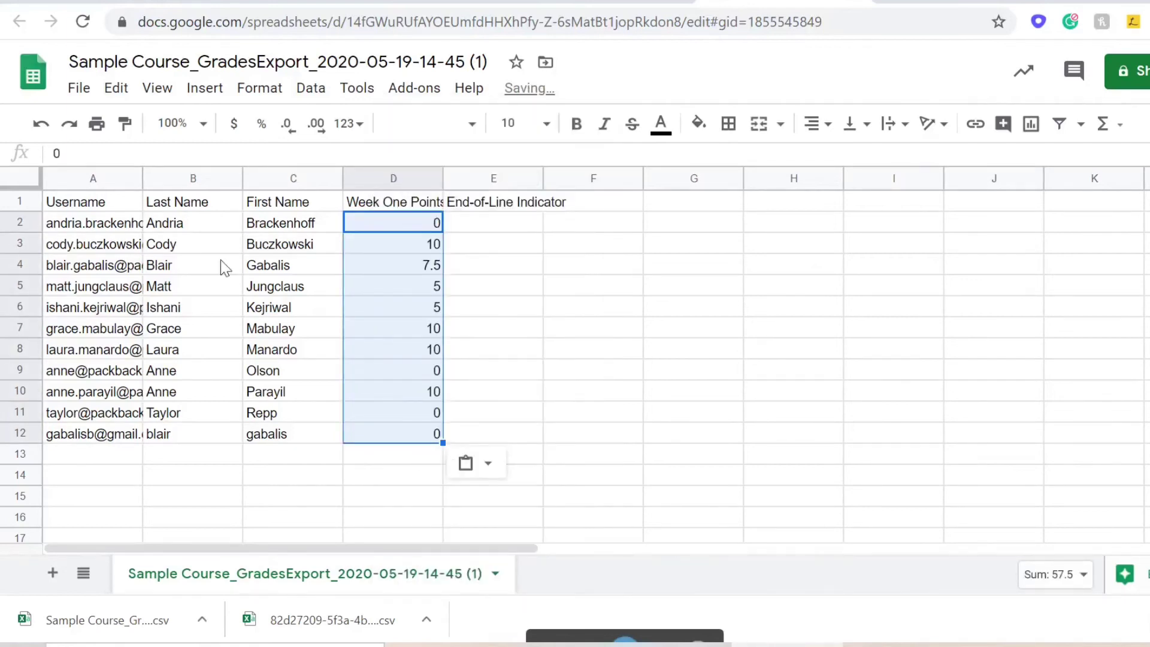
Download the grades sheet as Comma-separated values (.csv).
{"action": "left_click", "coordinate": [79, 88]}
{"action": "mouse_move", "coordinate": [192, 318]}
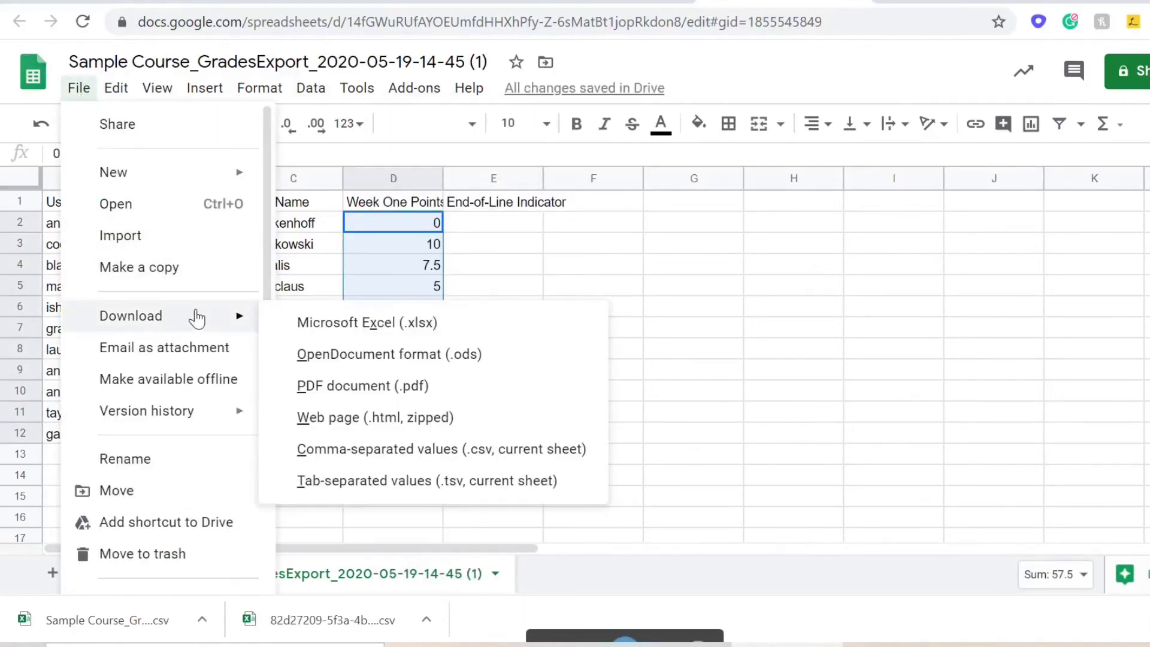
{"action": "left_click", "coordinate": [461, 445]}
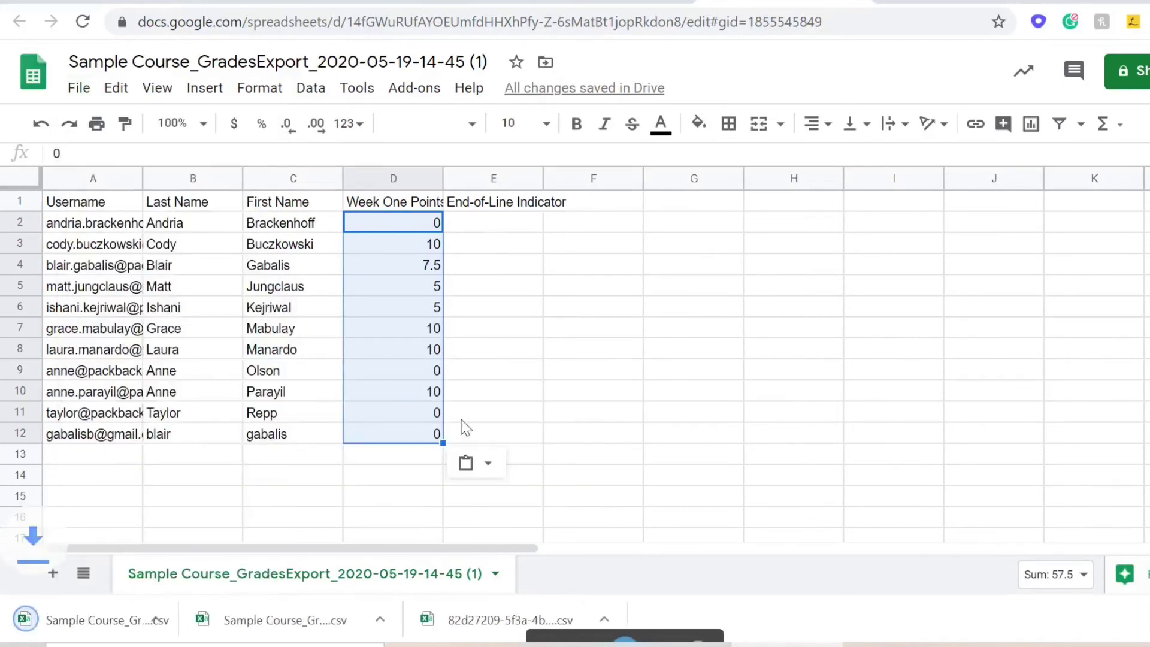
Start a Grade Book import and pick the newest Sample Course_GradesExport CSV from Downloads.
{"action": "left_click", "coordinate": [485, 4]}
{"action": "scroll", "coordinate": [410, 283], "scroll_direction": "up", "scroll_amount": 15}
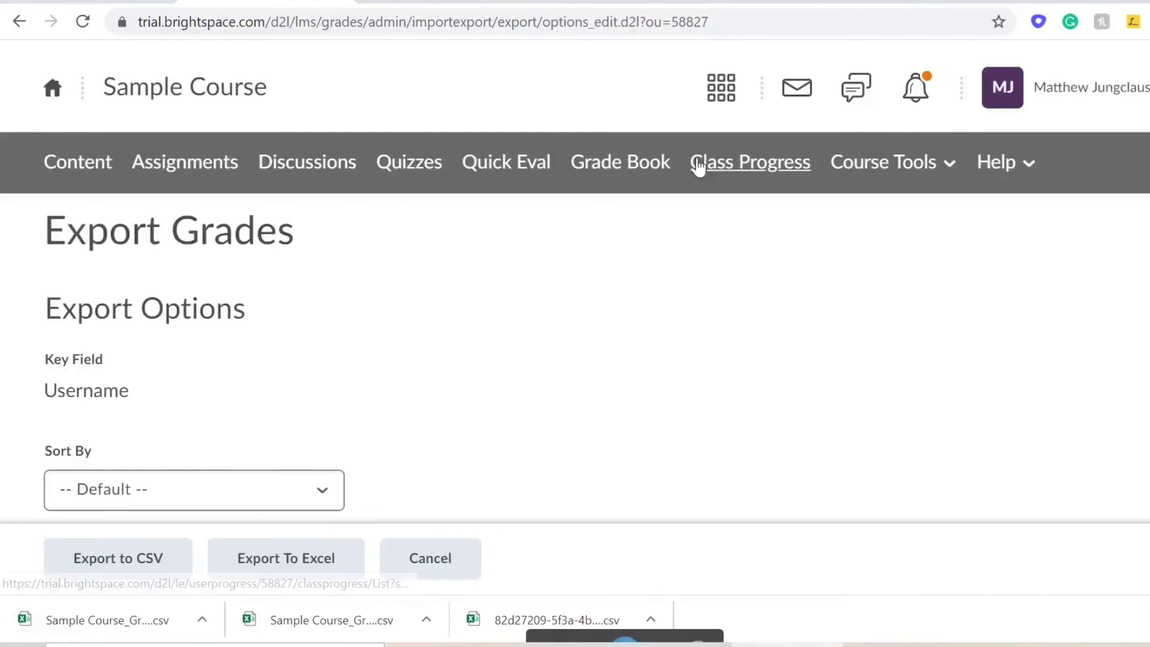
{"action": "left_click", "coordinate": [622, 164]}
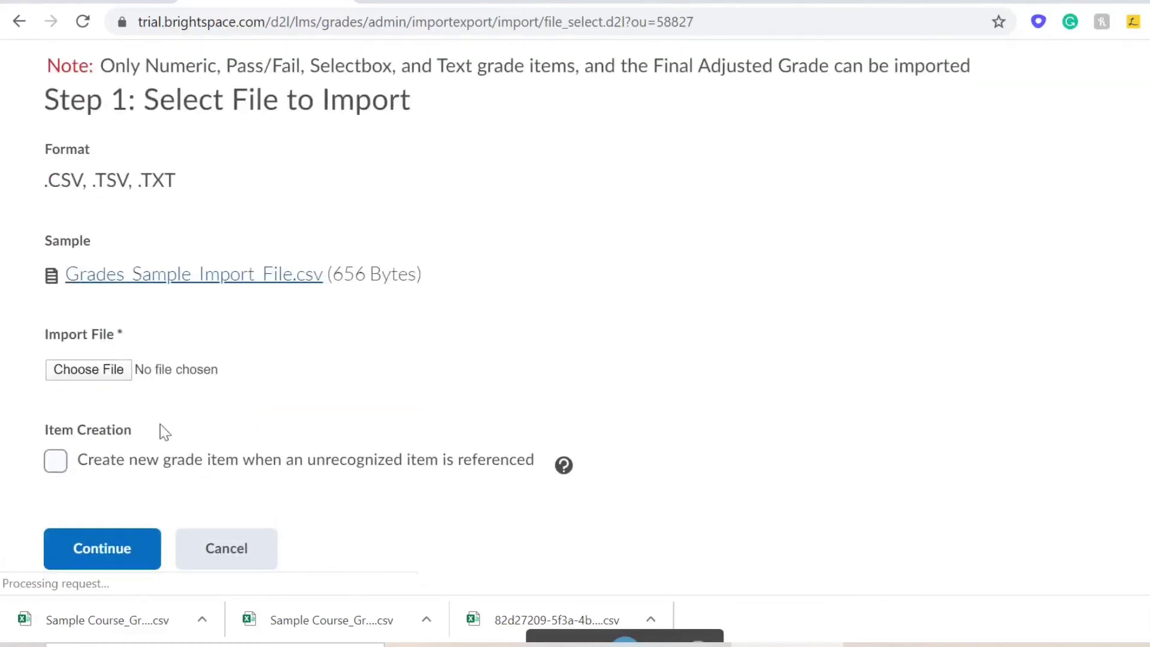
{"action": "left_click", "coordinate": [89, 363]}
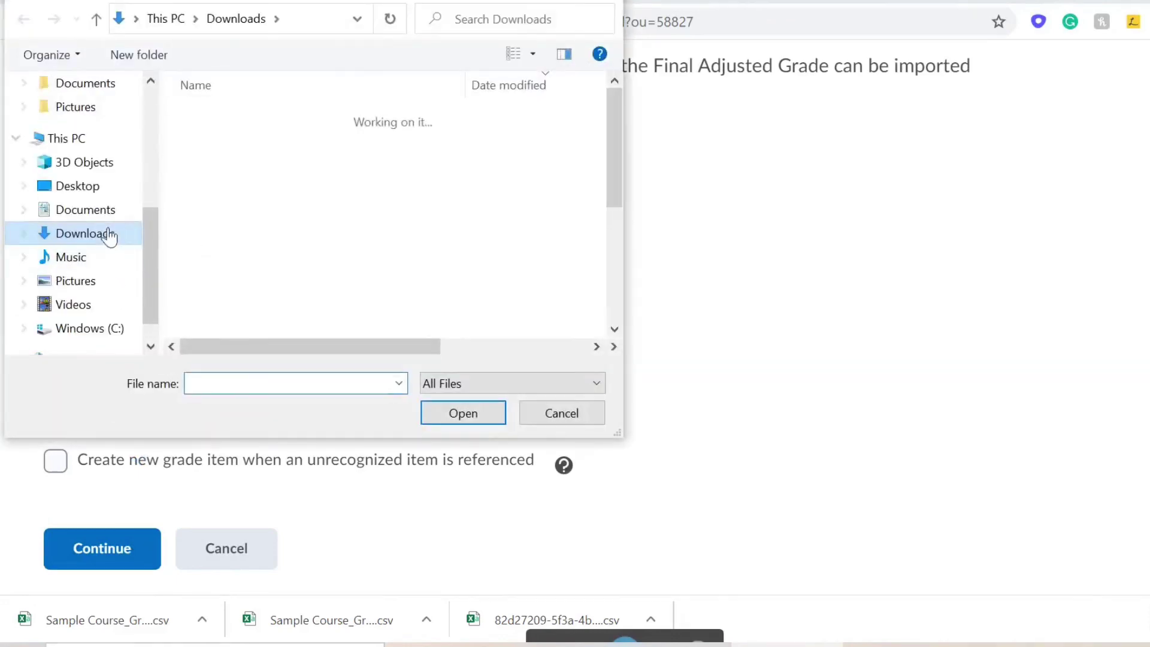
{"action": "left_click", "coordinate": [298, 143]}
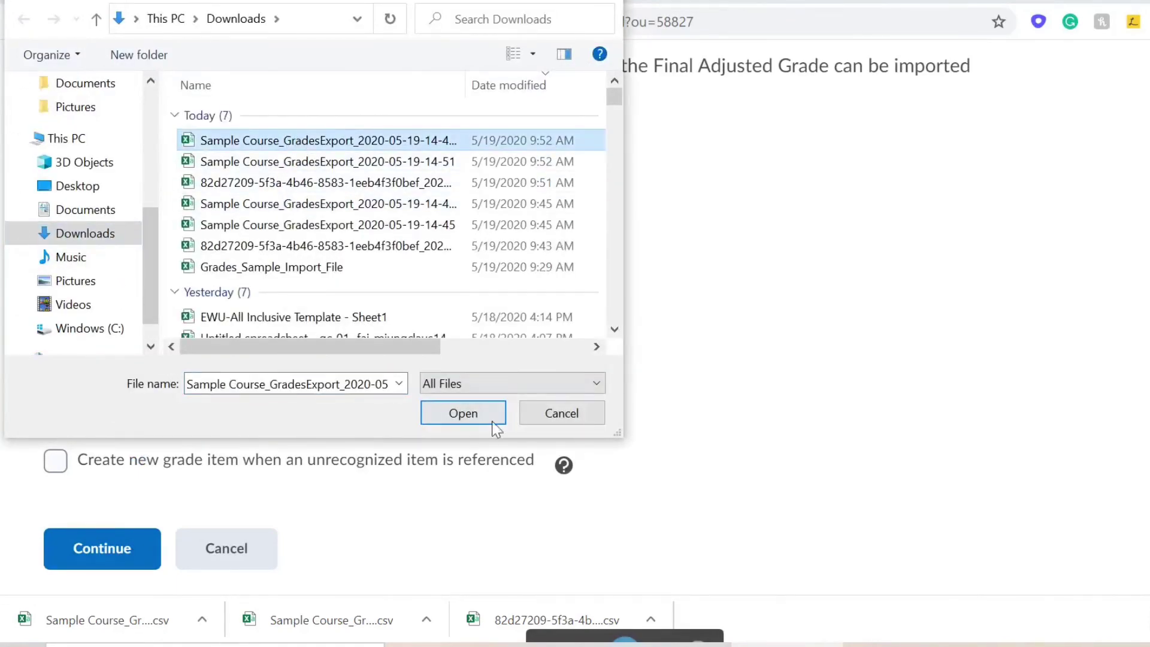